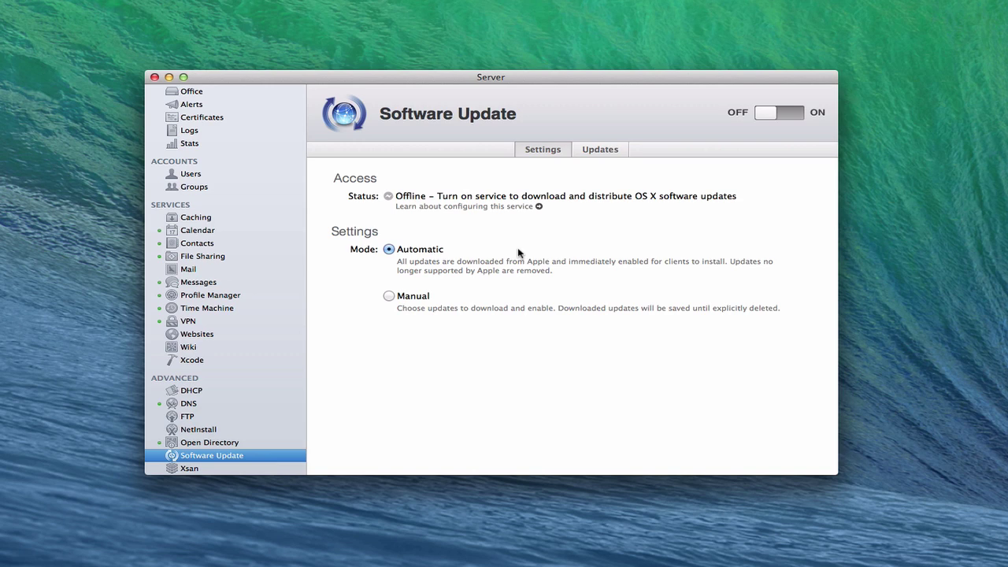
- Set the Software Update mode to Manual
{"action": "left_click", "coordinate": [391, 298]}
- Permanently allow httpd's incoming port-443 connection, then check that the Updates list is empty
{"action": "left_click", "coordinate": [602, 152]}
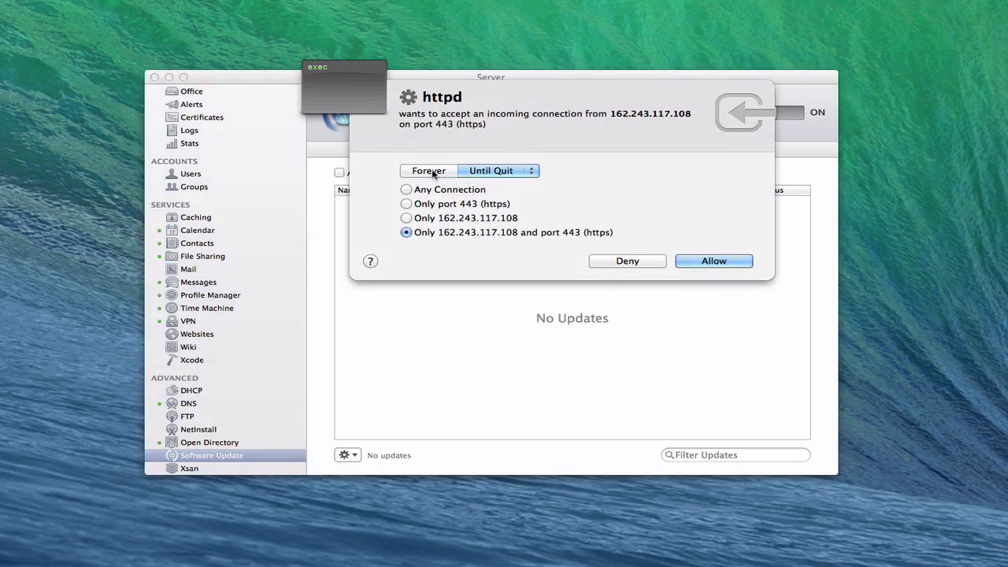
{"action": "left_click", "coordinate": [432, 172]}
{"action": "left_click", "coordinate": [714, 261]}
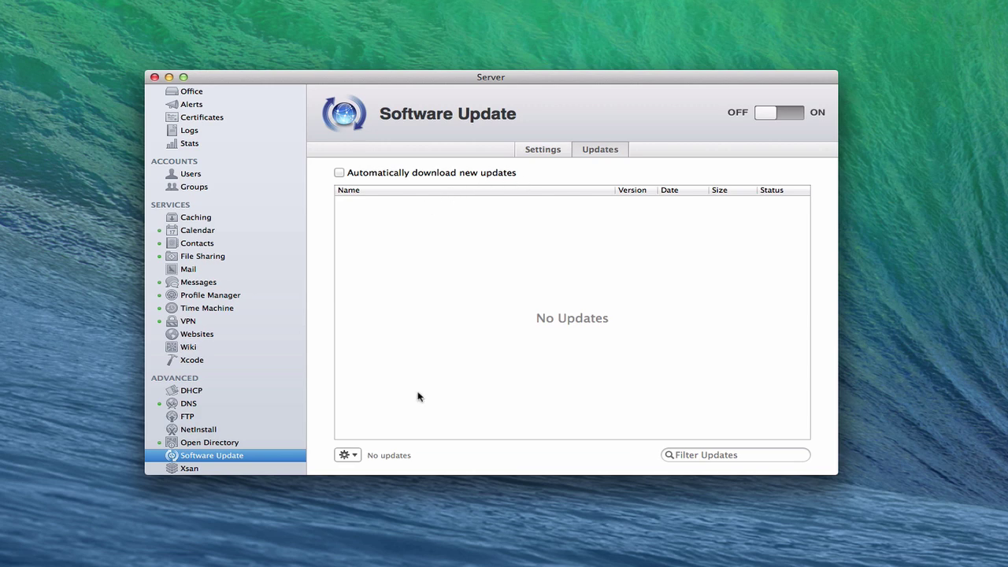
{"action": "left_click", "coordinate": [348, 455]}
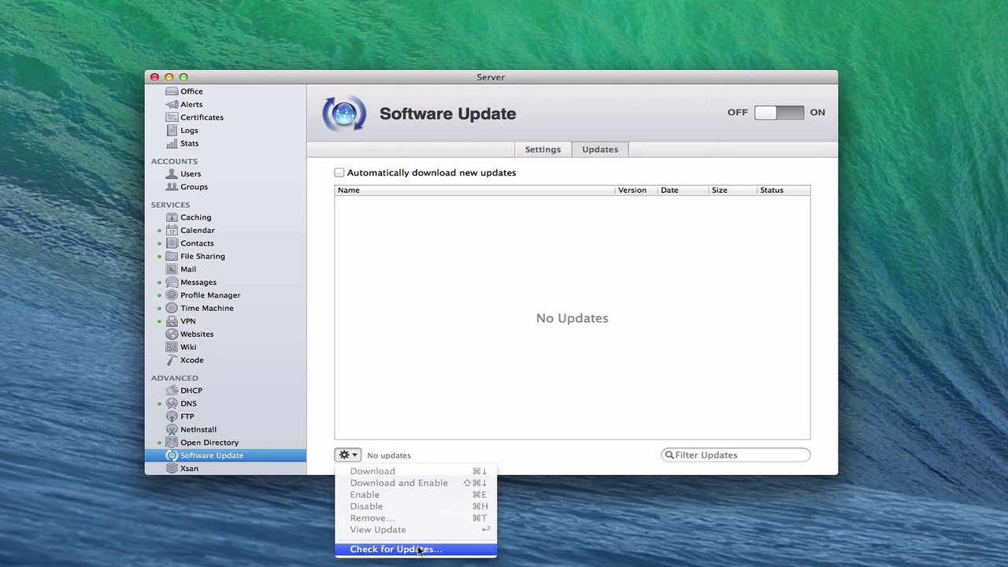
{"action": "left_click", "coordinate": [547, 454]}
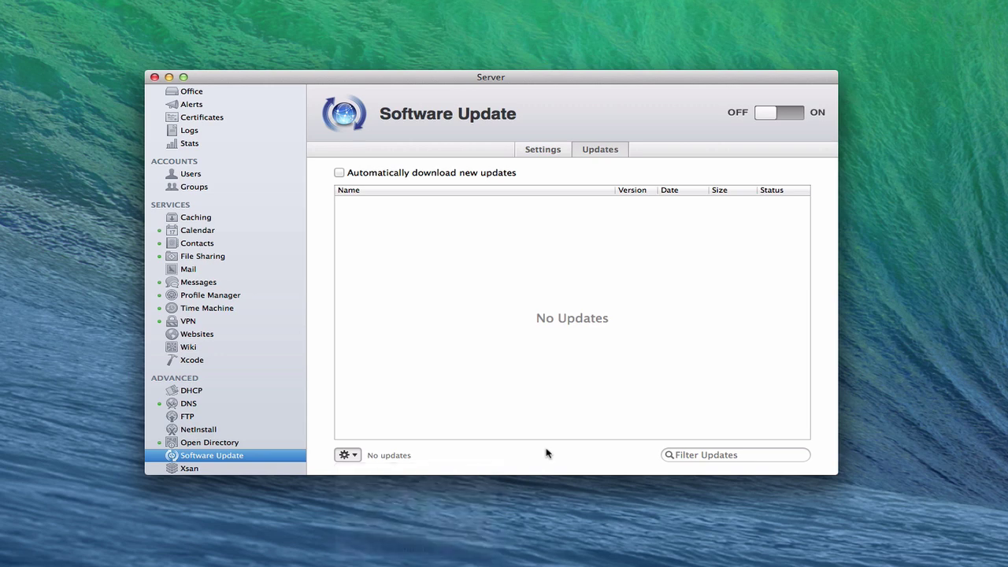
- Turn the Software Update service ON and permanently allow swupd_syncd any connection
{"action": "left_click", "coordinate": [543, 150]}
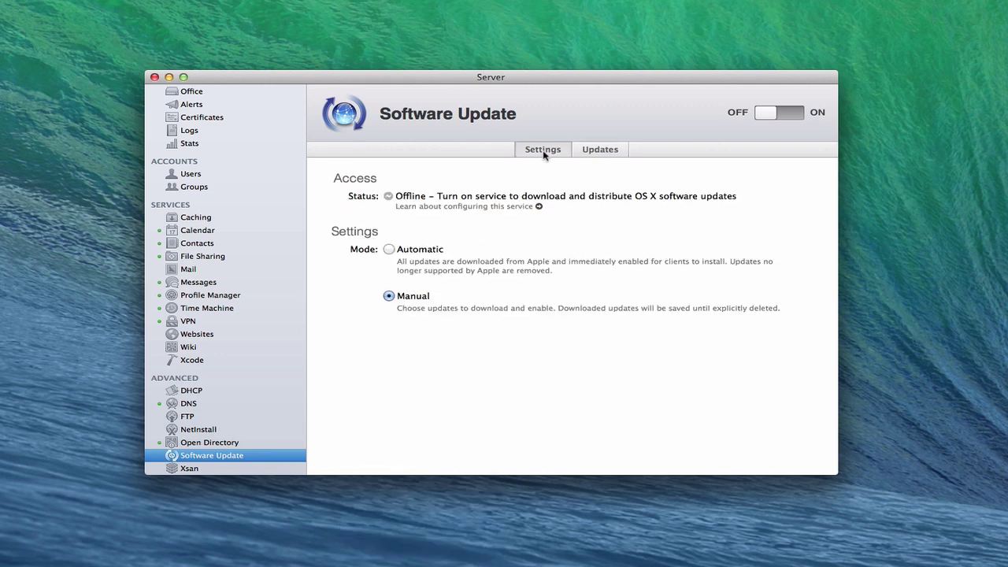
{"action": "left_click", "coordinate": [761, 115]}
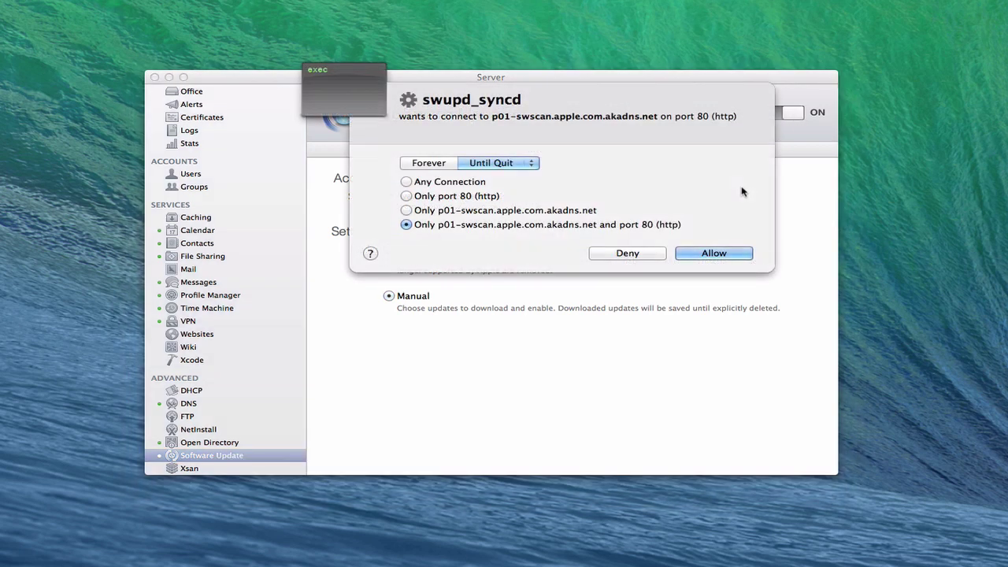
{"action": "left_click", "coordinate": [430, 163]}
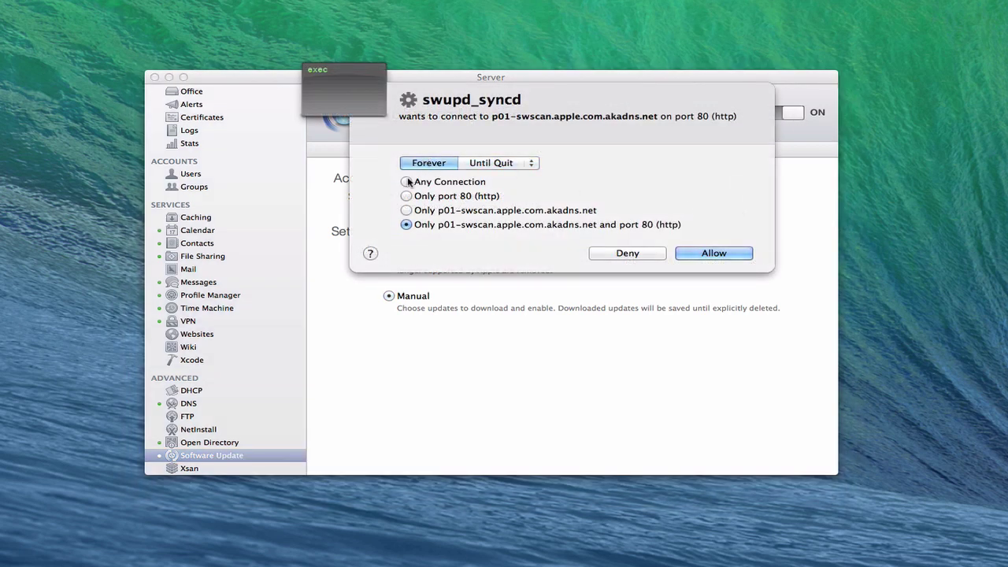
{"action": "left_click", "coordinate": [406, 182]}
{"action": "left_click", "coordinate": [706, 253]}
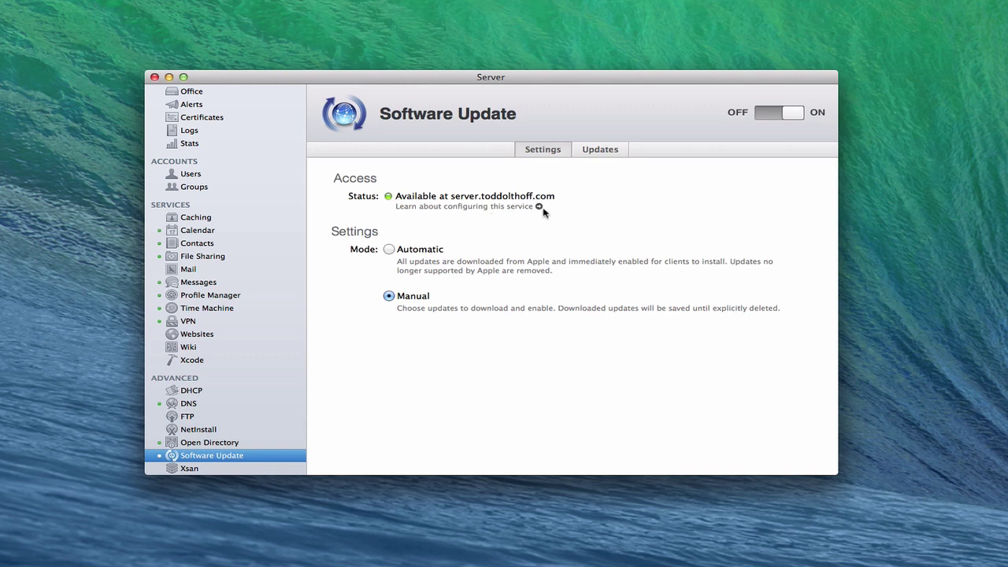
{"action": "left_click", "coordinate": [596, 152]}
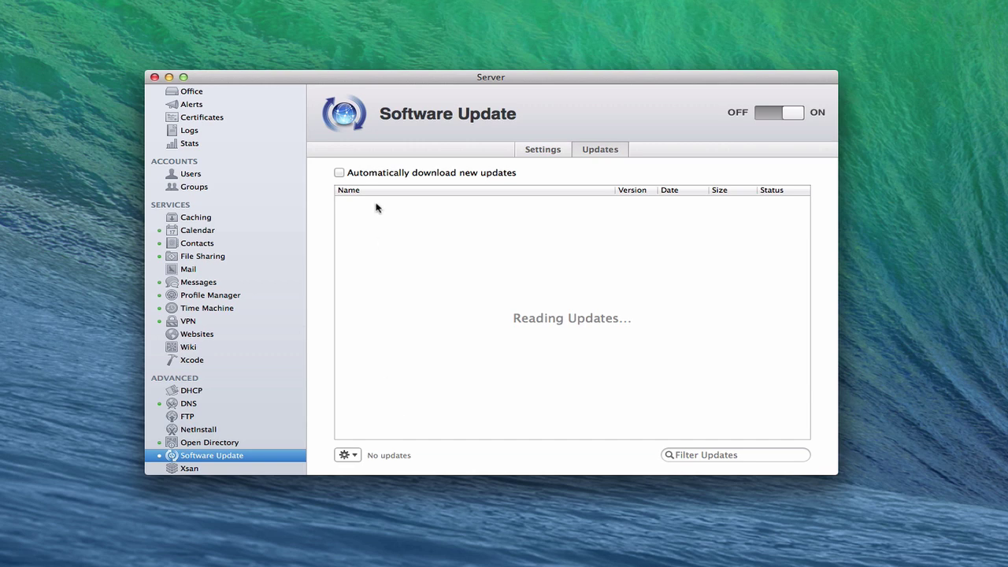
- Scroll through the 769 available updates, sorted by date, and back to the top
{"action": "left_click", "coordinate": [356, 455]}
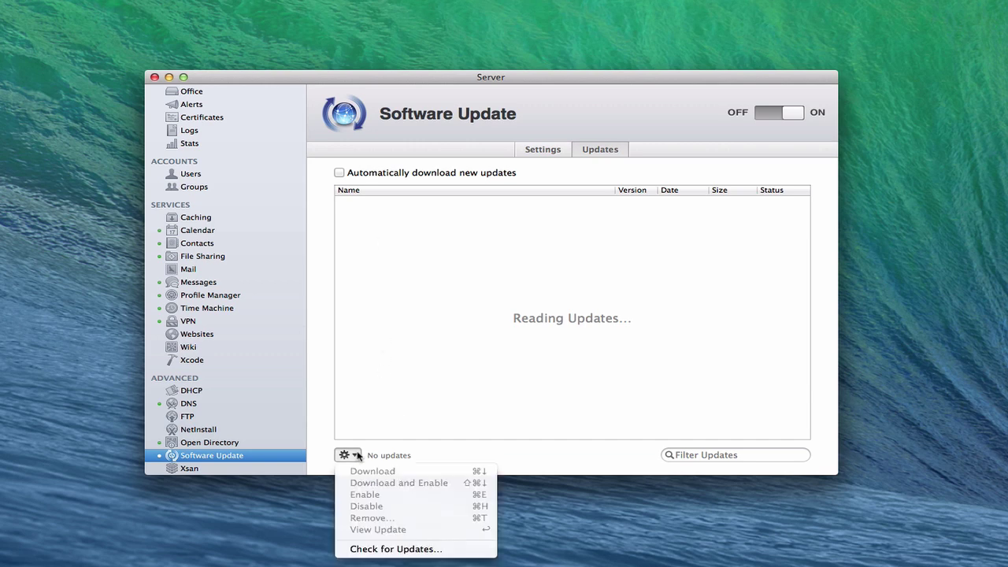
{"action": "left_click", "coordinate": [441, 457]}
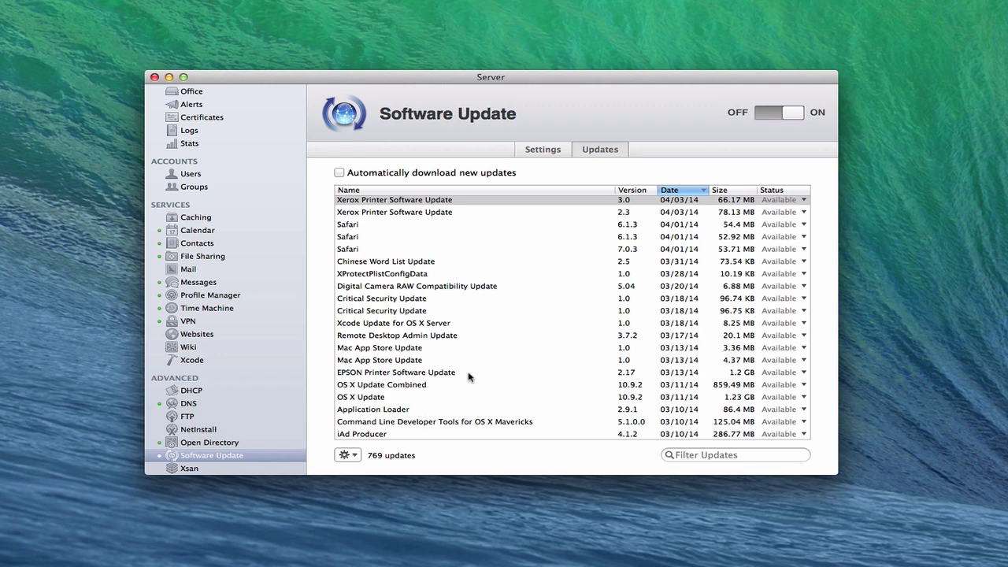
{"action": "scroll", "coordinate": [468, 377], "scroll_direction": "down", "scroll_amount": 10}
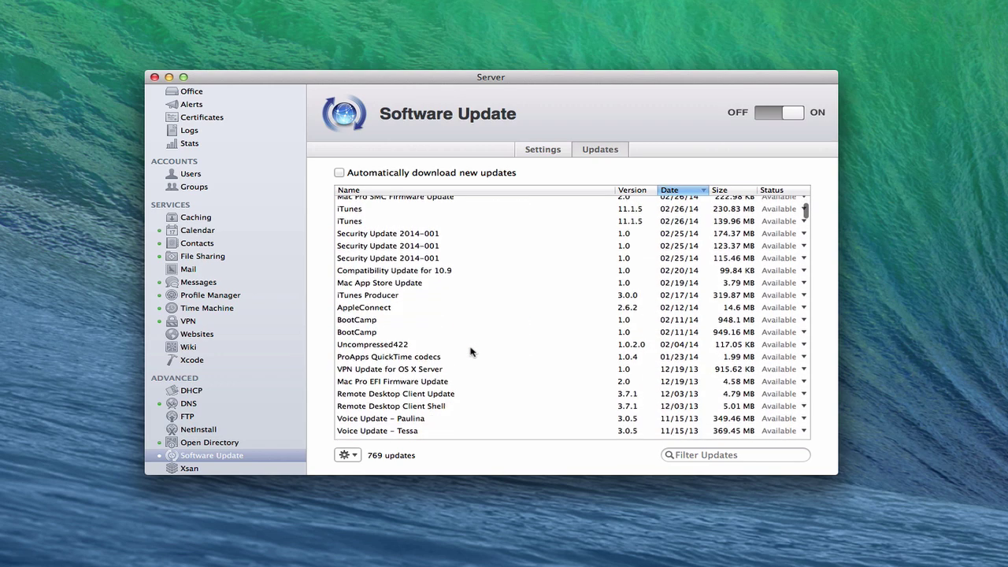
{"action": "scroll", "coordinate": [471, 351], "scroll_direction": "down", "scroll_amount": 15}
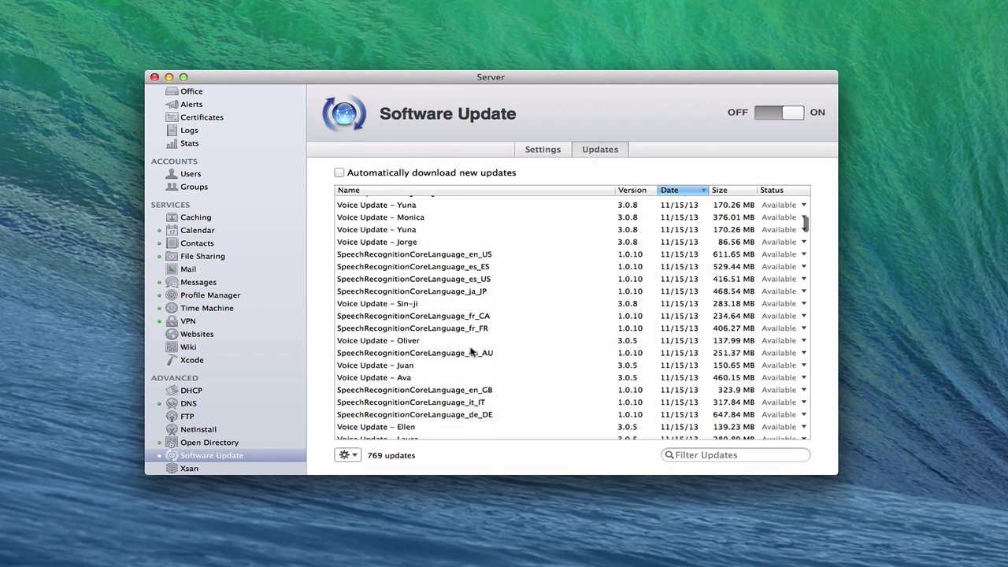
{"action": "scroll", "coordinate": [471, 351], "scroll_direction": "down", "scroll_amount": 15}
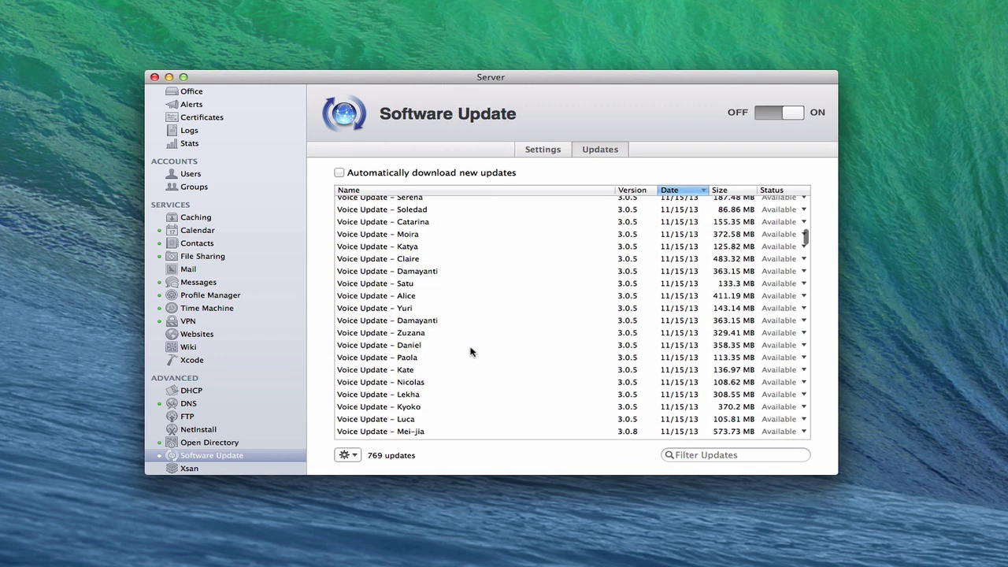
{"action": "scroll", "coordinate": [471, 351], "scroll_direction": "down", "scroll_amount": 10}
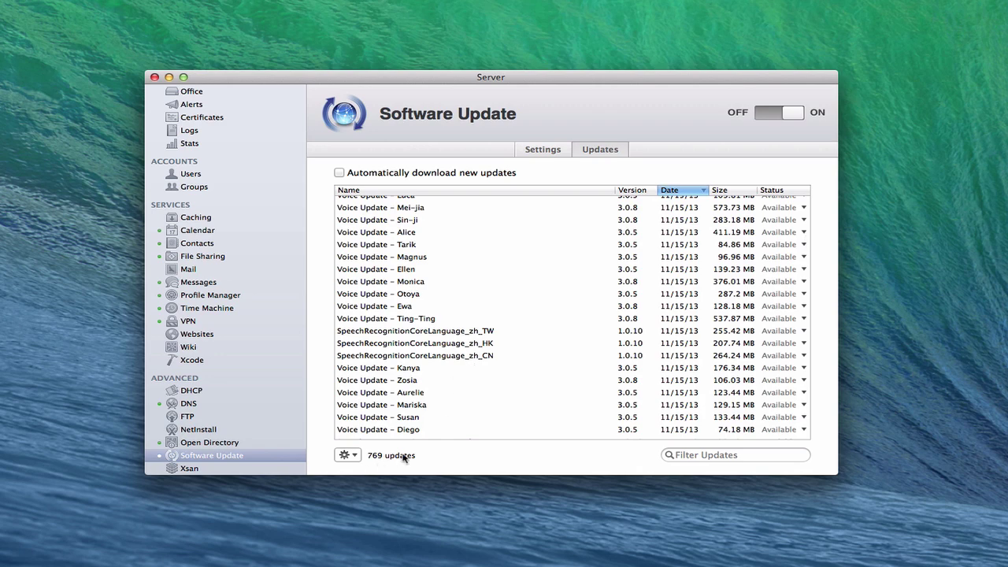
{"action": "scroll", "coordinate": [482, 336], "scroll_direction": "up", "scroll_amount": 15}
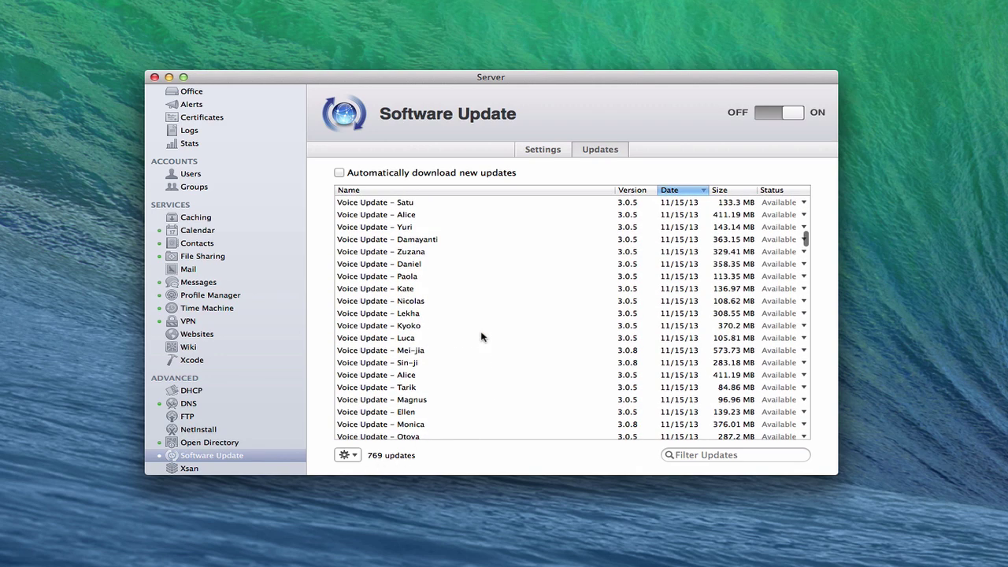
{"action": "scroll", "coordinate": [482, 337], "scroll_direction": "up", "scroll_amount": 15}
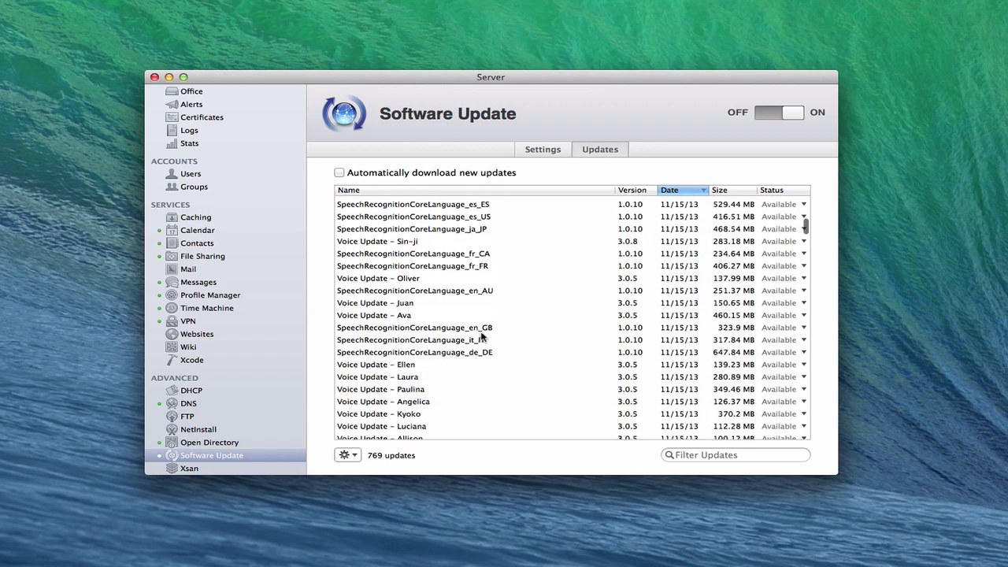
{"action": "scroll", "coordinate": [482, 337], "scroll_direction": "up", "scroll_amount": 15}
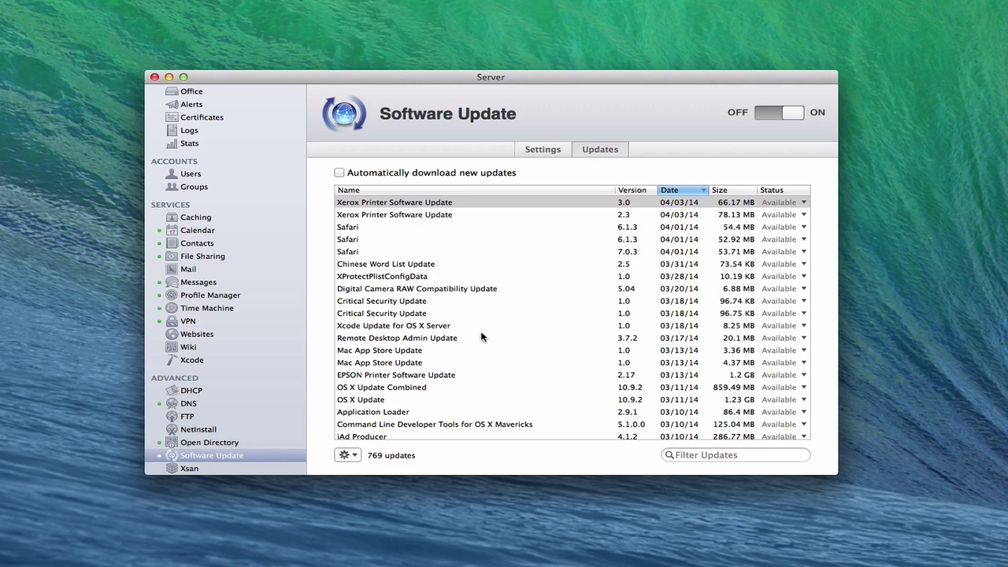
- View the Safari 6.1.3 update details: 51.88 MB, released 04/01/2014, status Available
{"action": "left_click", "coordinate": [378, 206]}
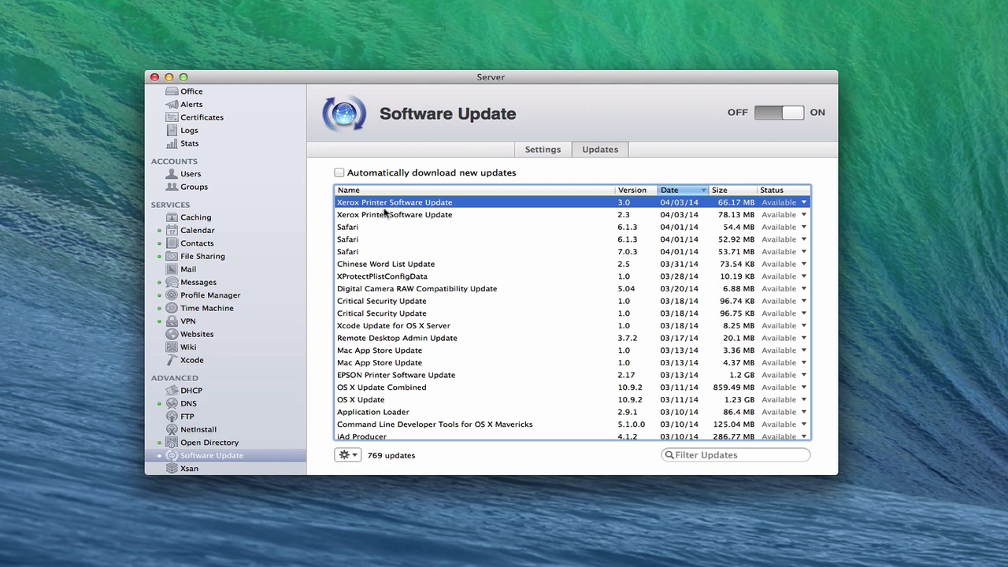
{"action": "left_click", "coordinate": [653, 228]}
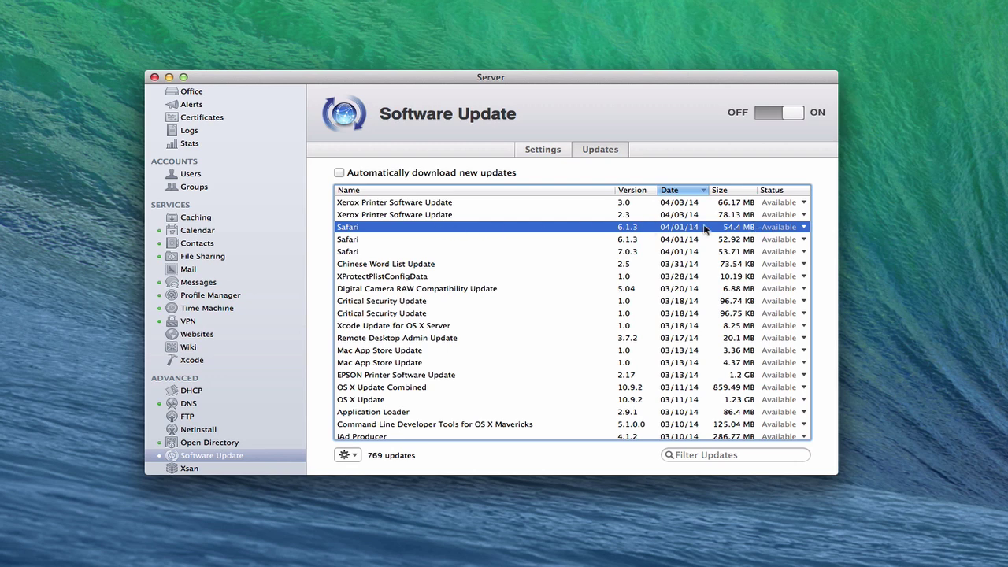
{"action": "left_click", "coordinate": [354, 455]}
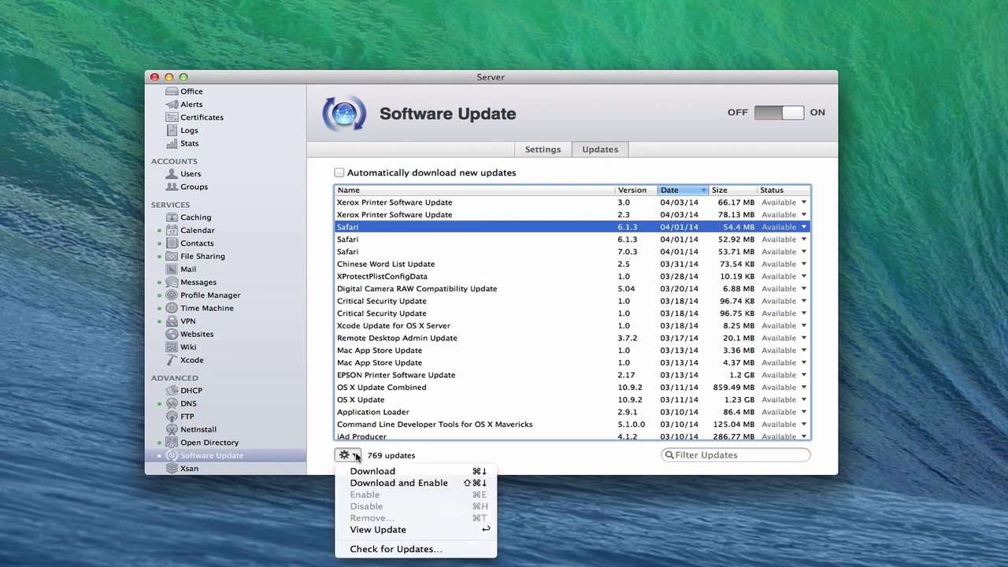
{"action": "left_click", "coordinate": [377, 529]}
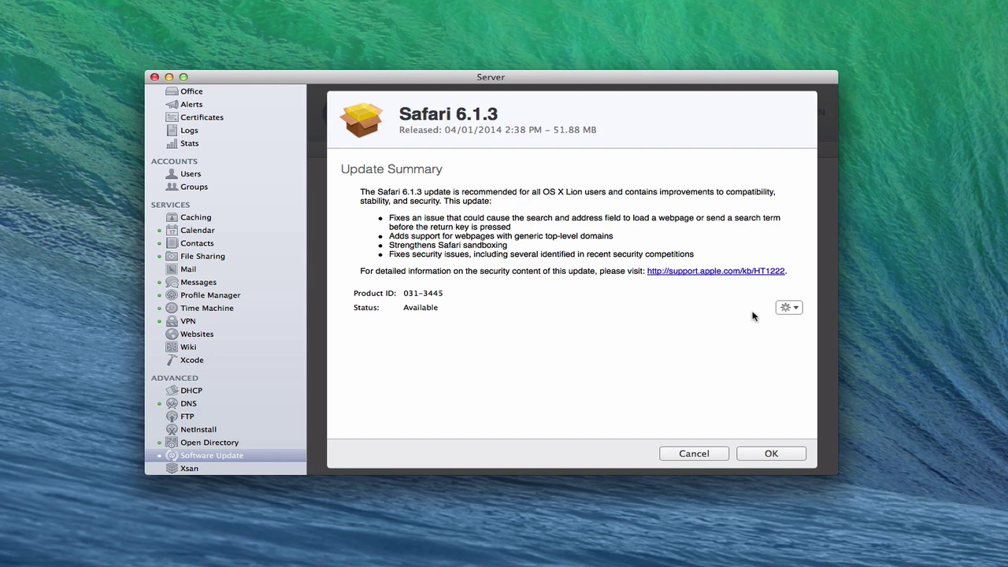
{"action": "left_click", "coordinate": [791, 308]}
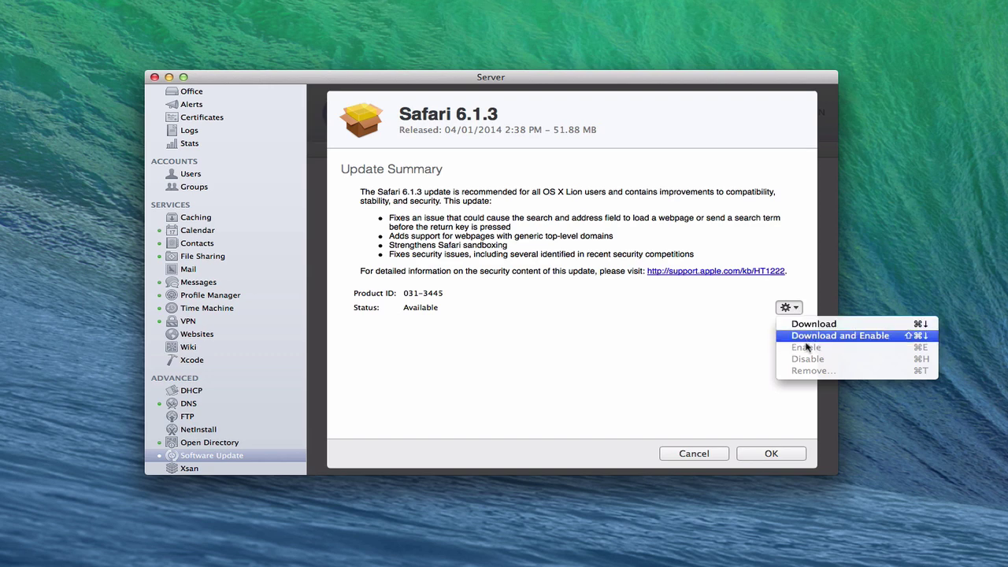
{"action": "left_click", "coordinate": [656, 335]}
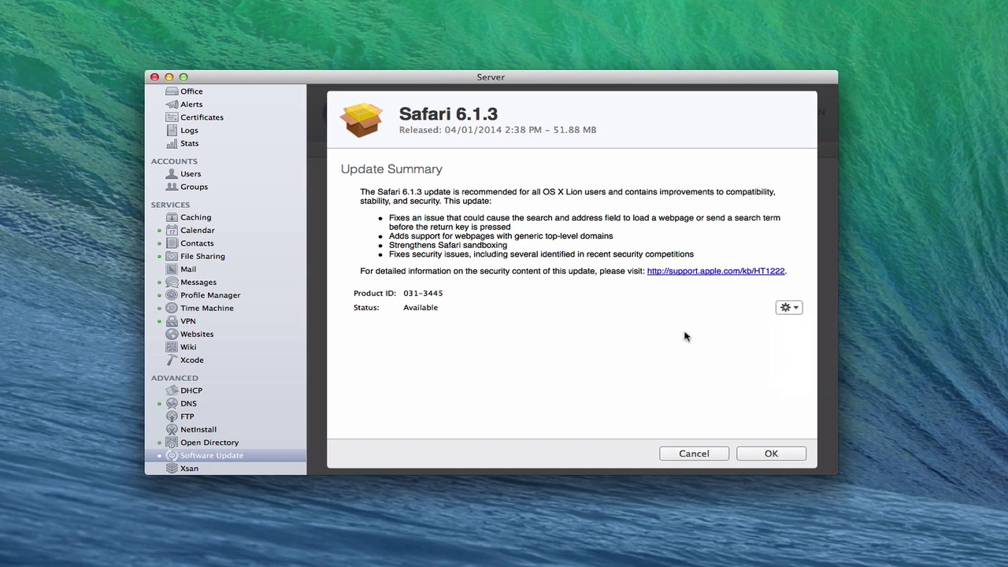
- Set Safari 6.1.3's status to Download and Enable so it shows Waiting
{"action": "left_click", "coordinate": [694, 453]}
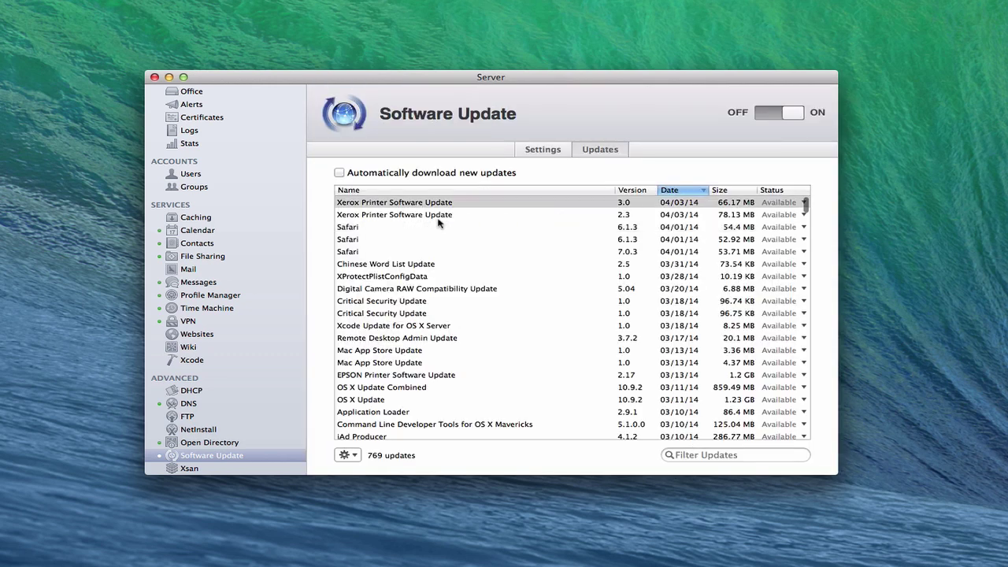
{"action": "left_click", "coordinate": [361, 229]}
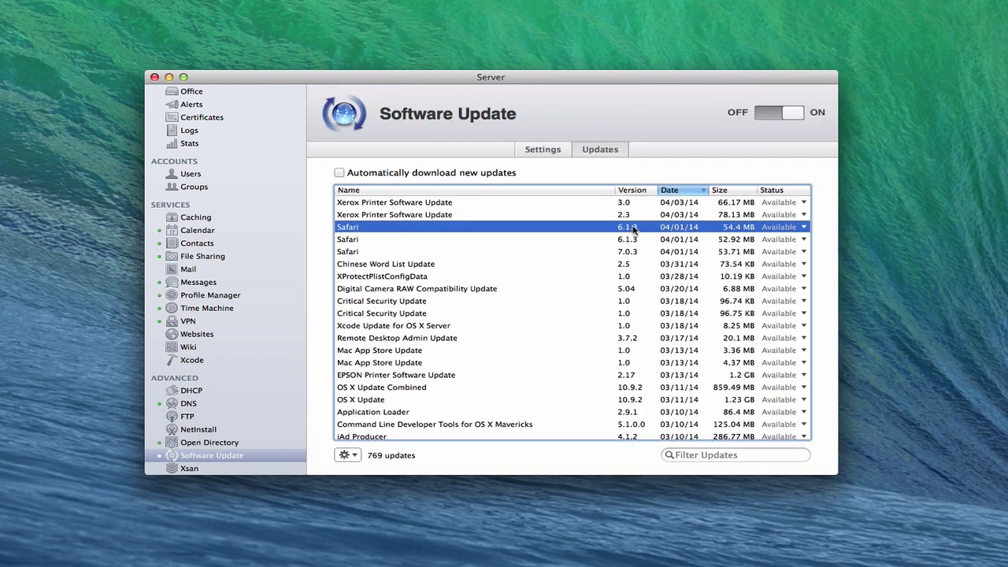
{"action": "left_click", "coordinate": [803, 228]}
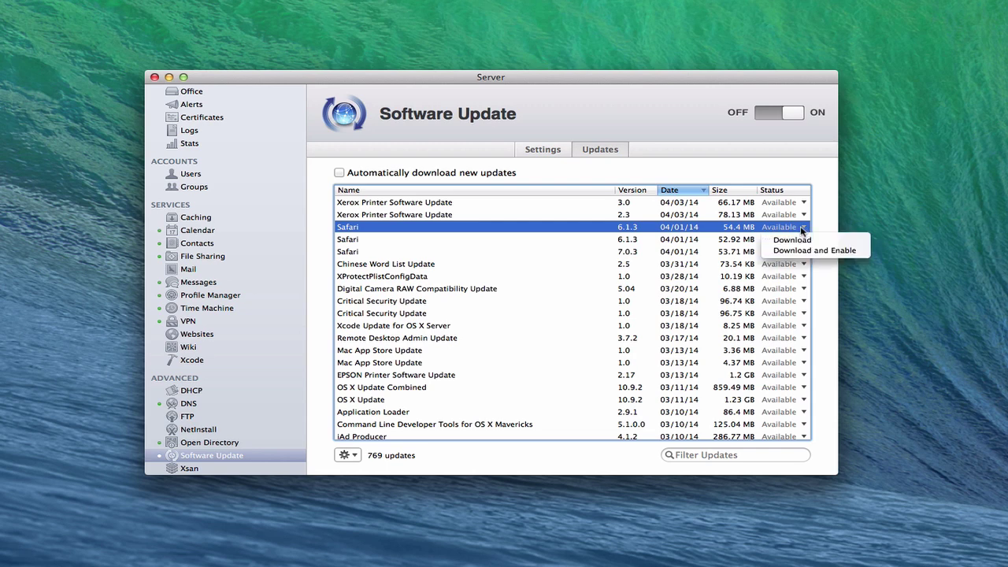
{"action": "left_click", "coordinate": [806, 251]}
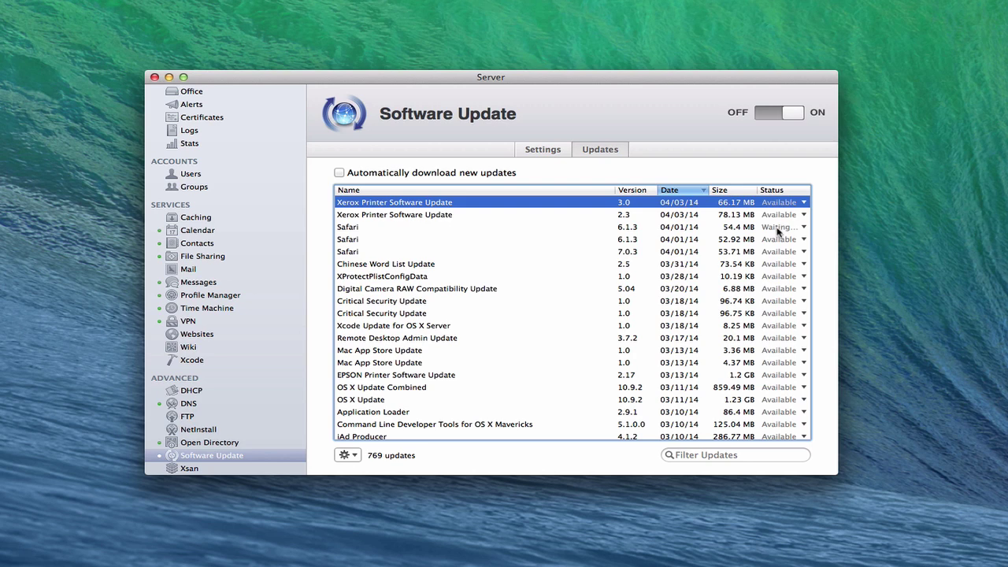
{"action": "left_click", "coordinate": [354, 229]}
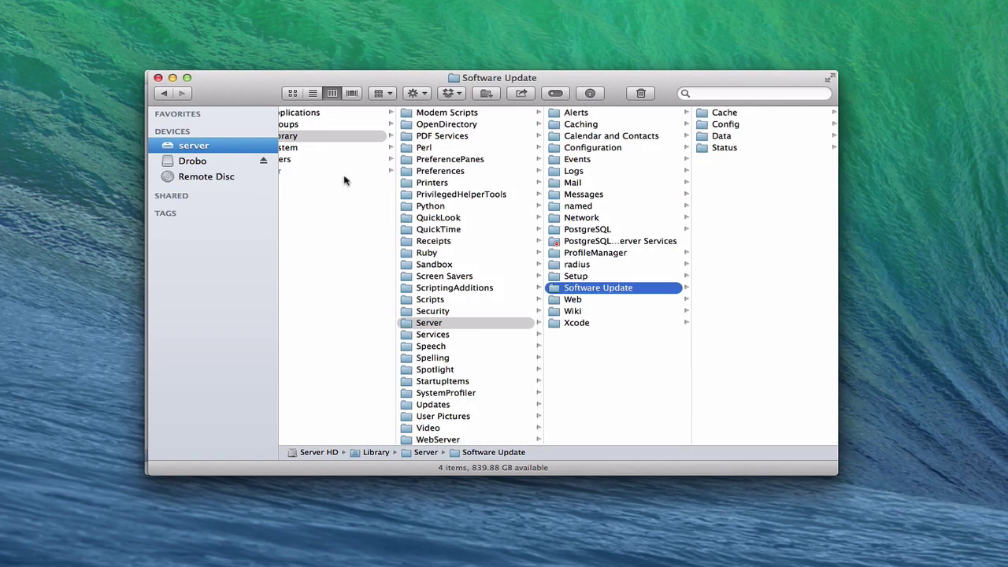
- Browse the Software Update store from Data through html and content into downloads
{"action": "scroll", "coordinate": [344, 198], "scroll_direction": "left", "scroll_amount": 3}
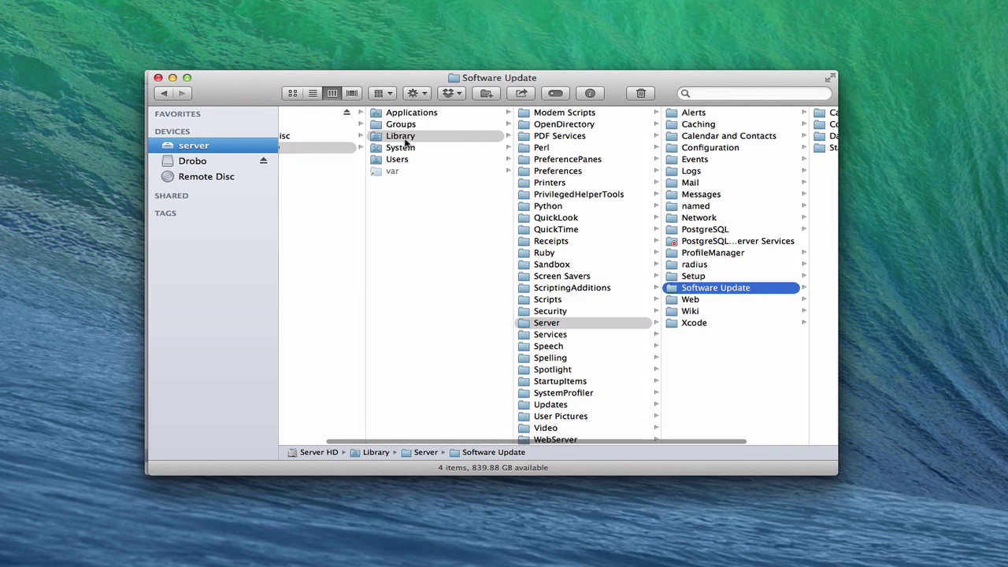
{"action": "scroll", "coordinate": [415, 241], "scroll_direction": "right", "scroll_amount": 3}
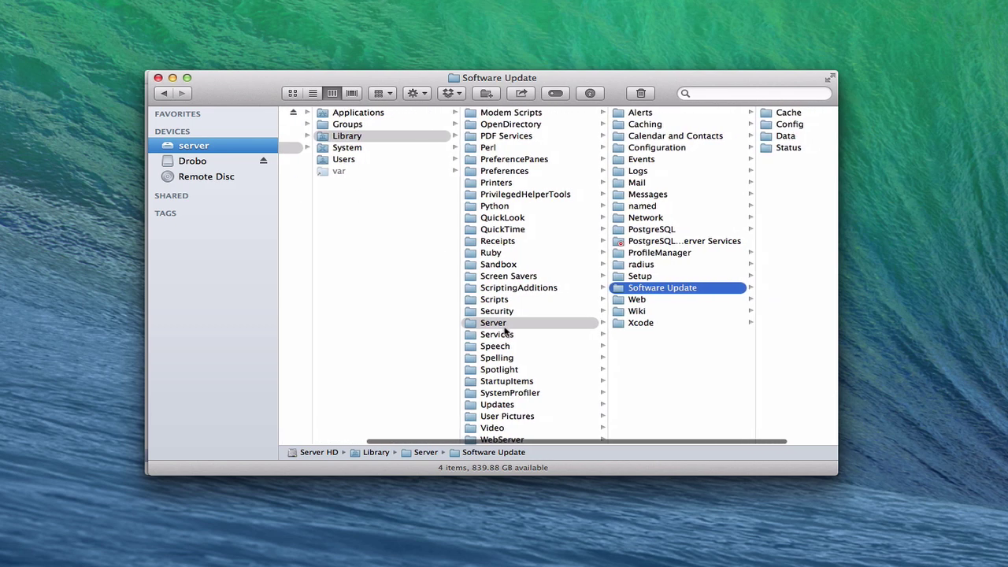
{"action": "scroll", "coordinate": [682, 312], "scroll_direction": "right", "scroll_amount": 2}
{"action": "scroll", "coordinate": [679, 313], "scroll_direction": "right", "scroll_amount": 2}
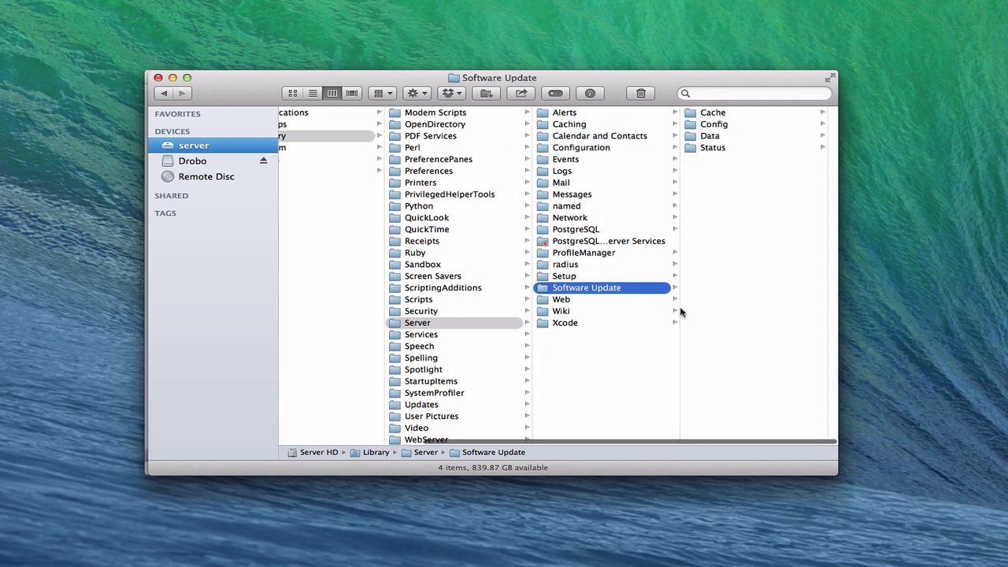
{"action": "left_click", "coordinate": [720, 136]}
{"action": "left_click", "coordinate": [718, 114]}
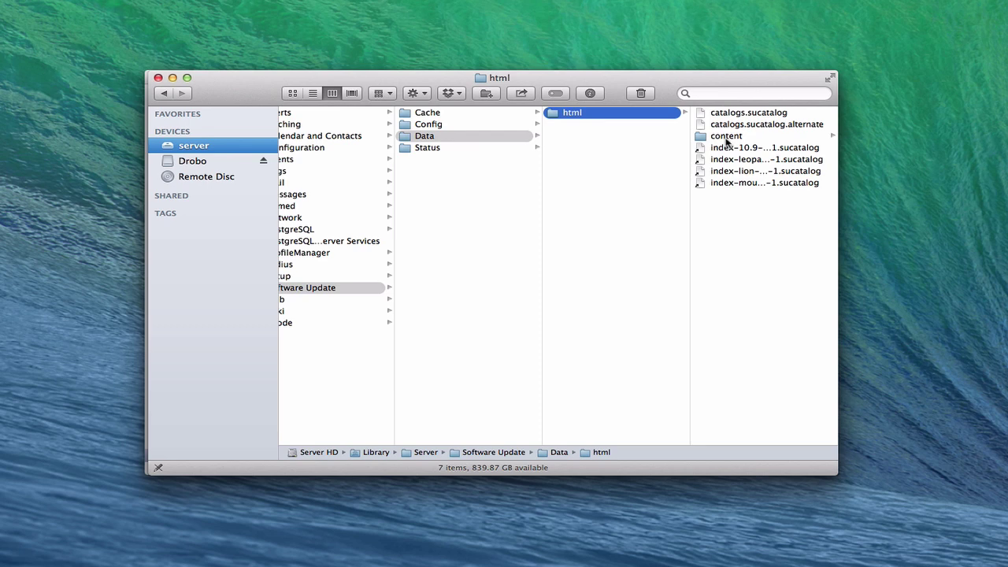
{"action": "left_click", "coordinate": [727, 138]}
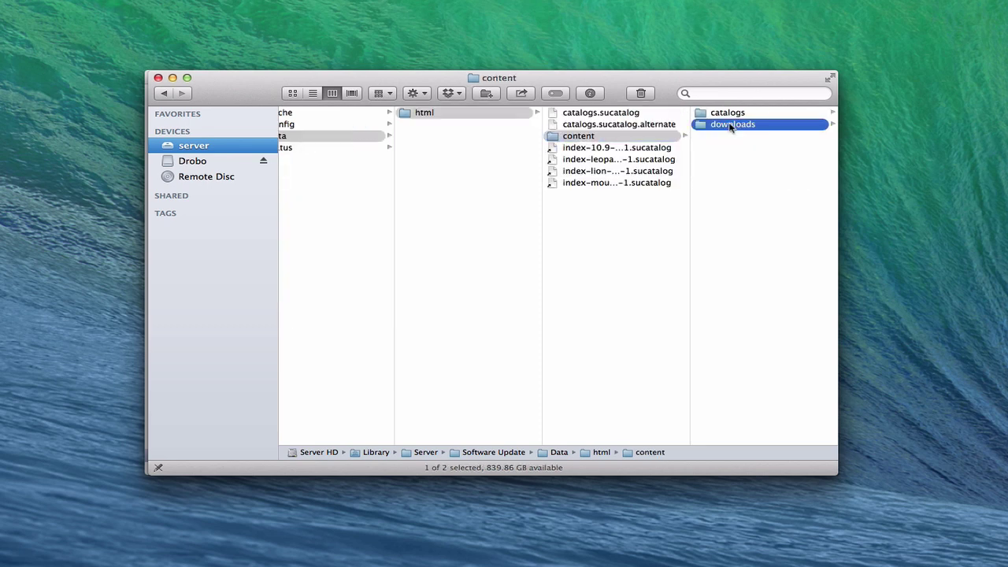
{"action": "left_click", "coordinate": [732, 126]}
- Open downloads/00/14/041-9249 and its subfolder to reveal the OSXUpd10.9.smd files
{"action": "left_click", "coordinate": [701, 113]}
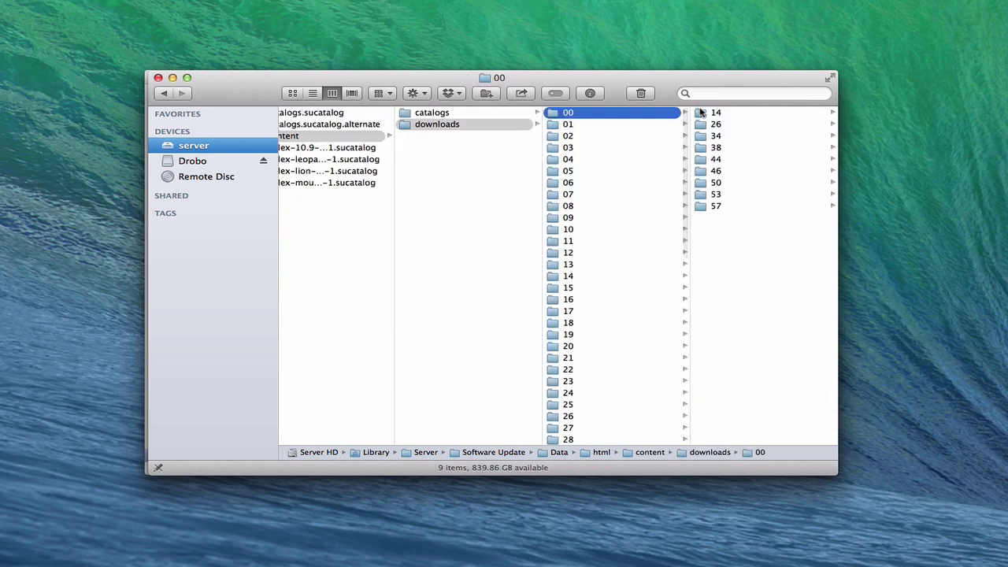
{"action": "left_click", "coordinate": [717, 114]}
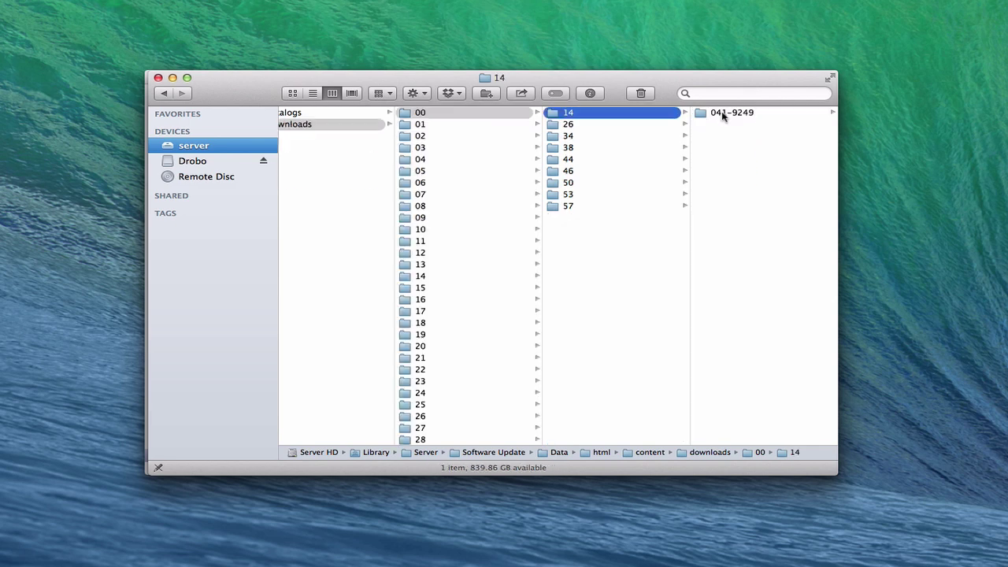
{"action": "left_click", "coordinate": [720, 113]}
{"action": "left_click", "coordinate": [747, 115]}
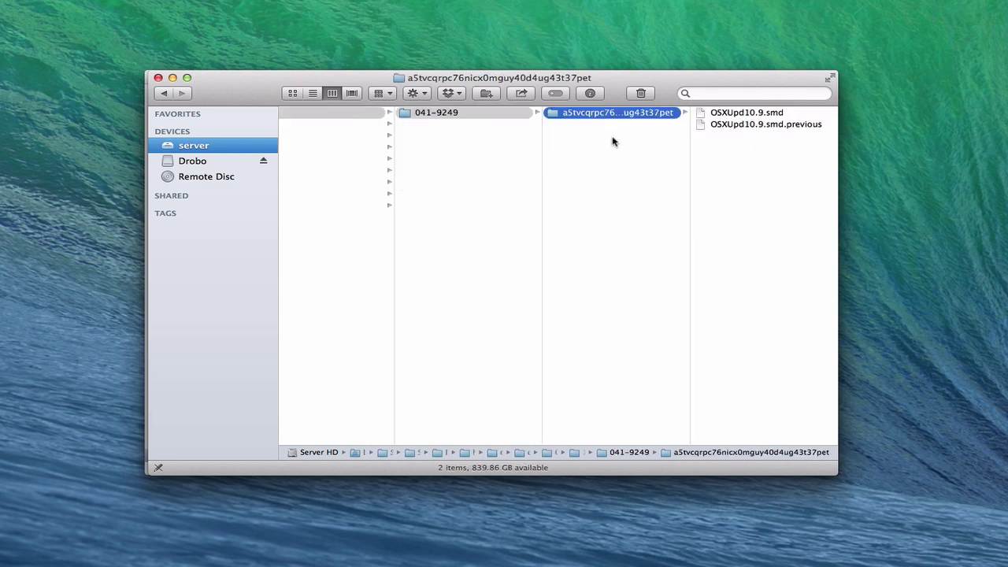
{"action": "scroll", "coordinate": [609, 183], "scroll_direction": "left", "scroll_amount": 15}
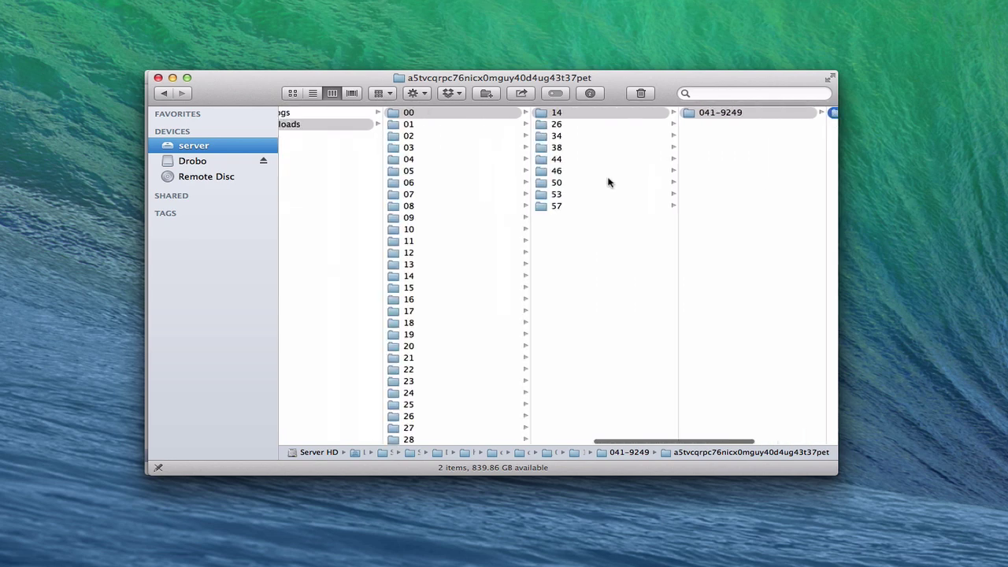
{"action": "scroll", "coordinate": [608, 183], "scroll_direction": "left", "scroll_amount": 10}
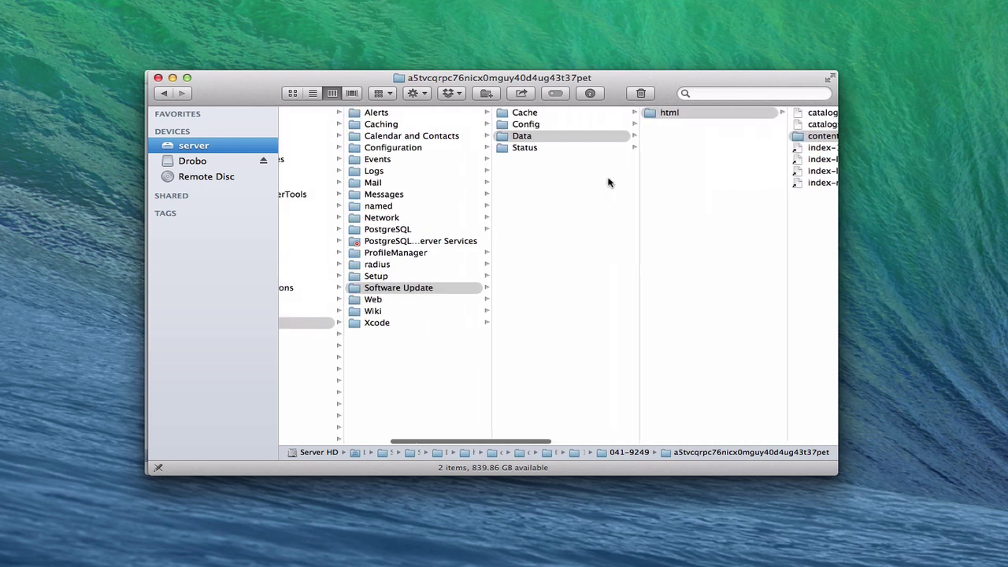
{"action": "scroll", "coordinate": [608, 183], "scroll_direction": "left", "scroll_amount": 5}
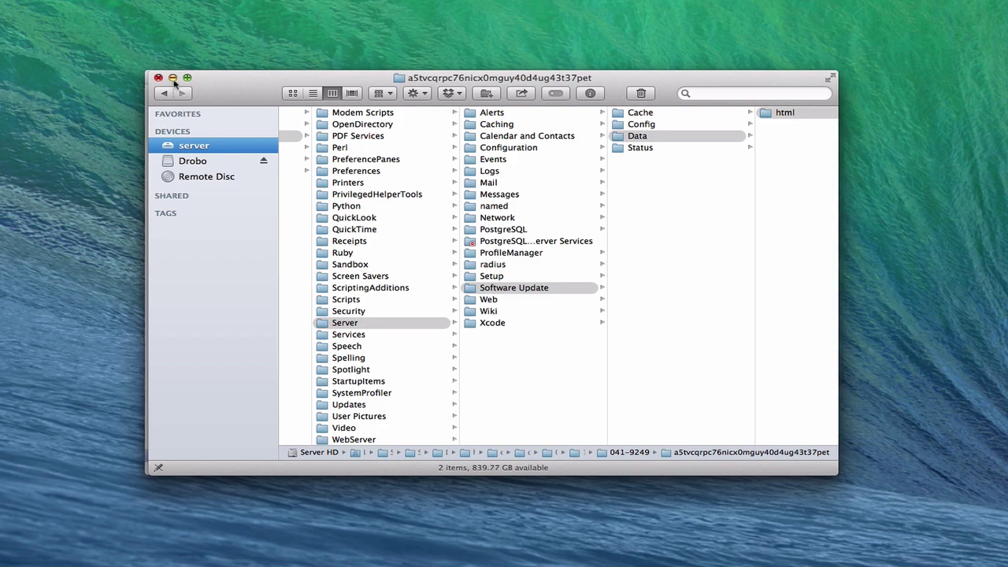
- Minimize the Finder window and bring Server back to the front
{"action": "left_click", "coordinate": [172, 79]}
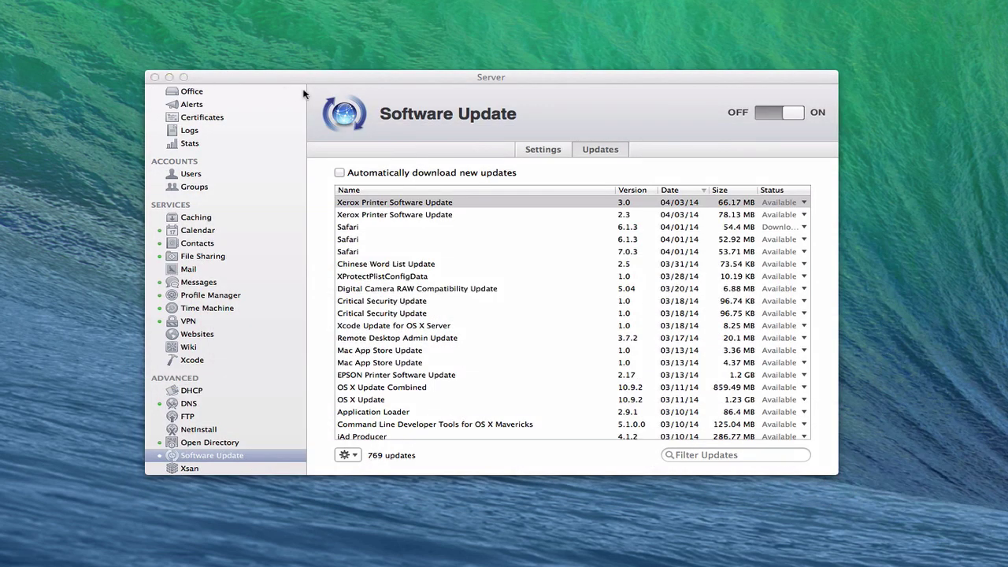
{"action": "left_click", "coordinate": [321, 76]}
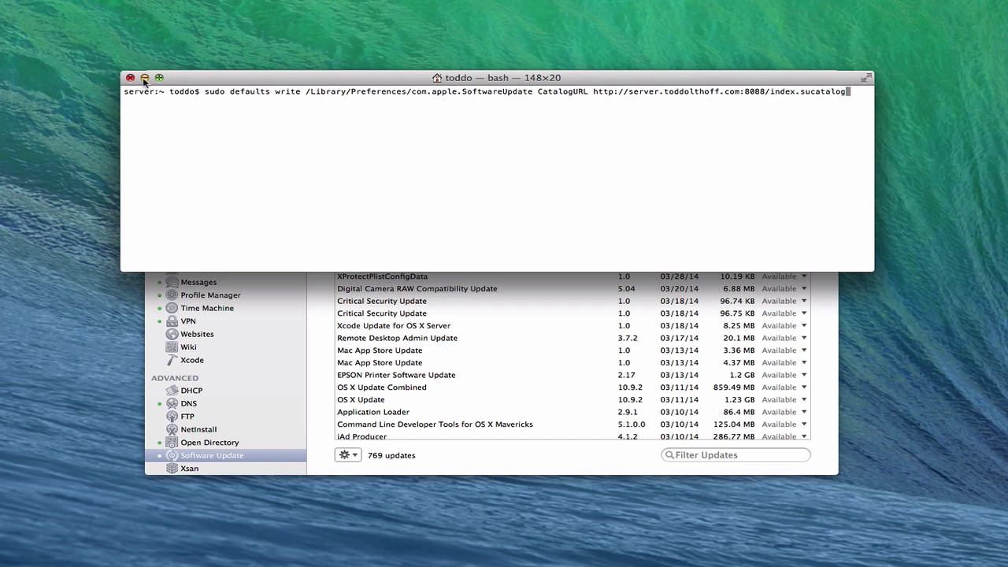
- Minimize the Terminal window to reveal Server's Software Update pane
{"action": "left_click", "coordinate": [145, 77]}
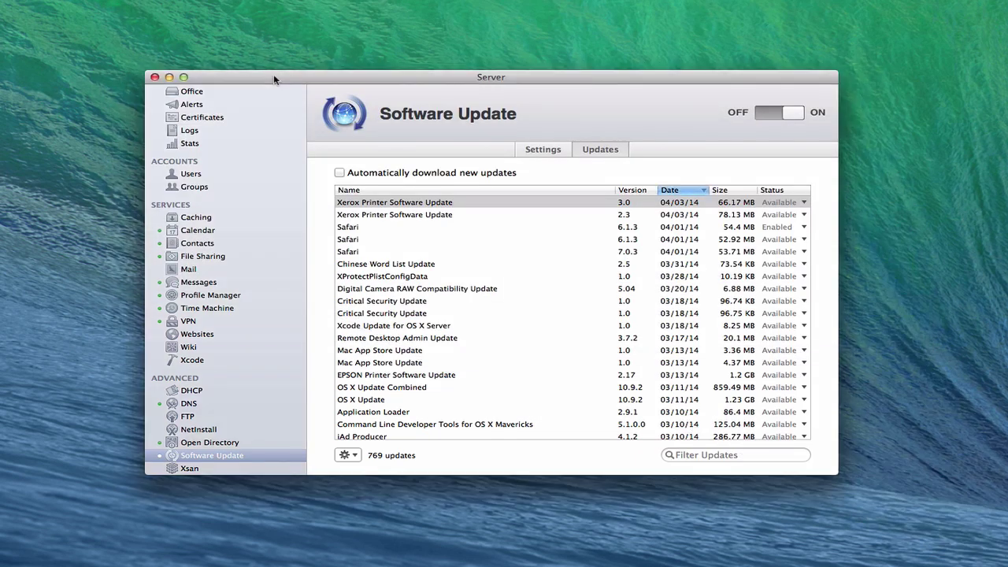